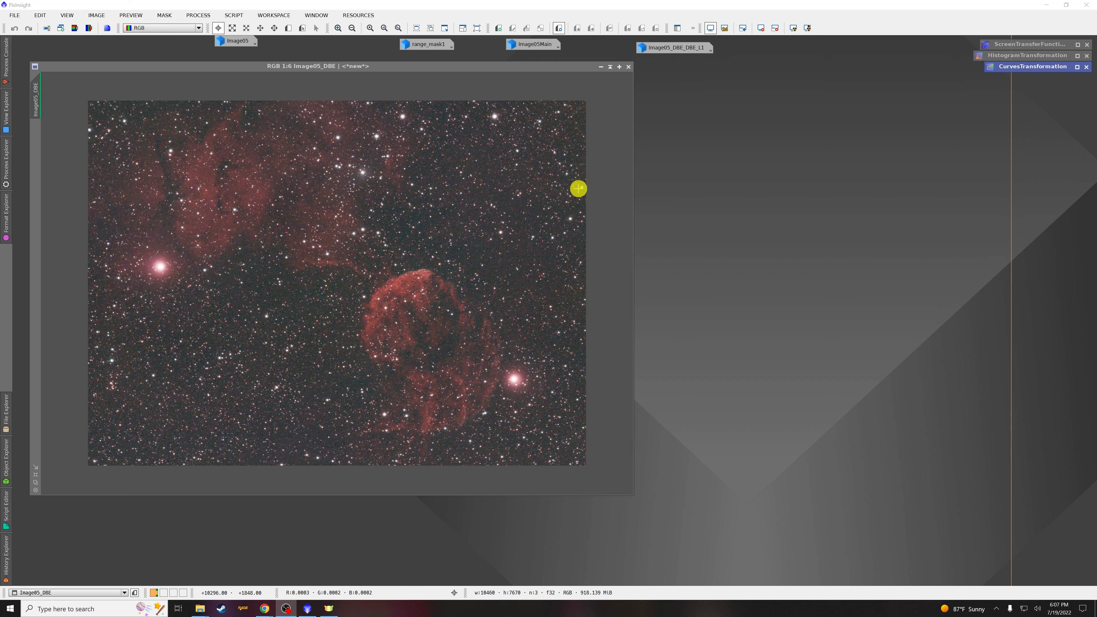
- Clear the screen stretch of Image05_DBE, auto-stretch its display once, and reset the screen transfer function again
key(ctrl+F12)
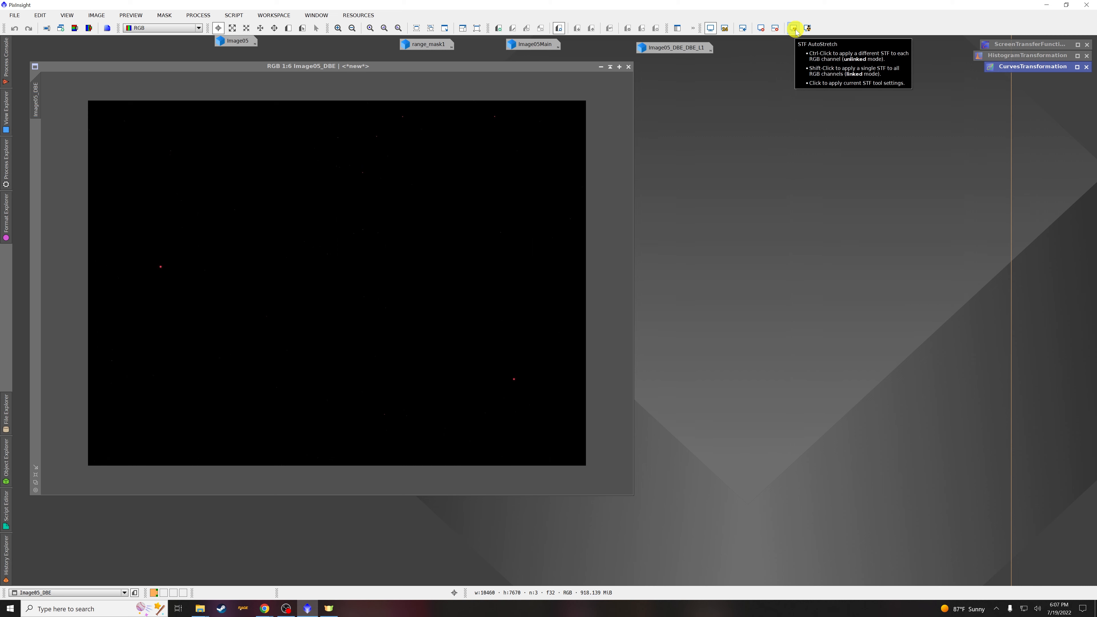
click(794, 29)
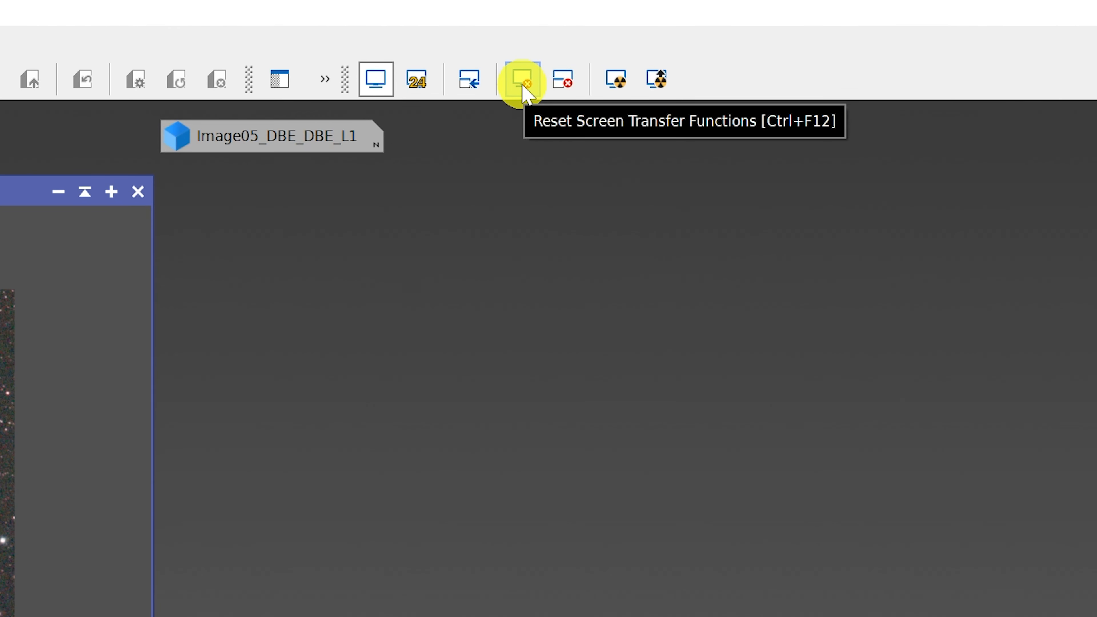
click(523, 84)
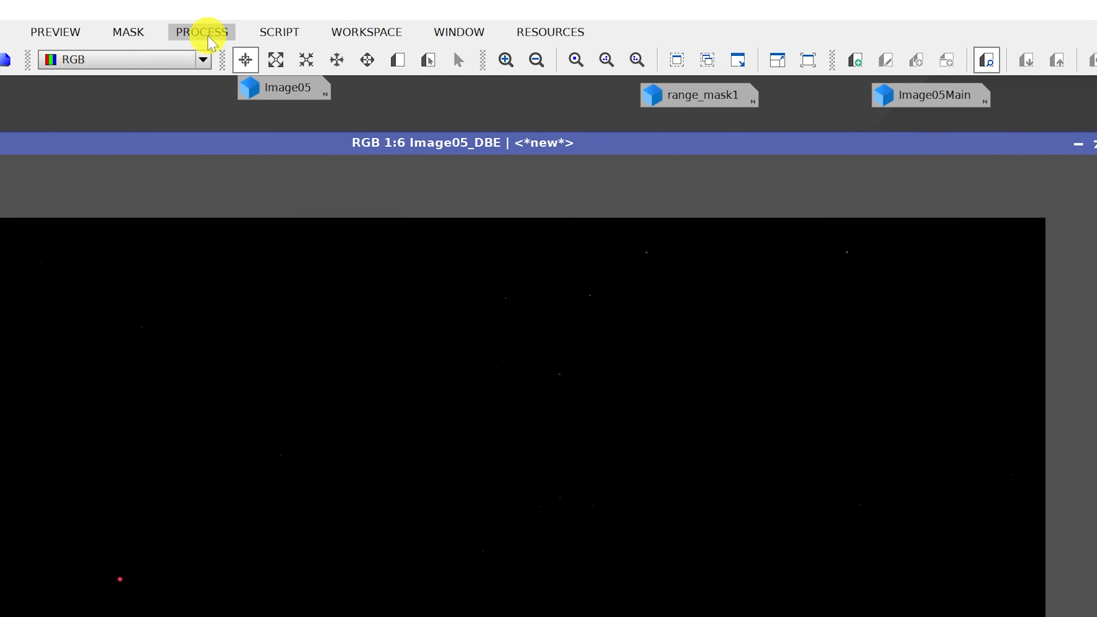
click(209, 39)
mouse_move(220, 64)
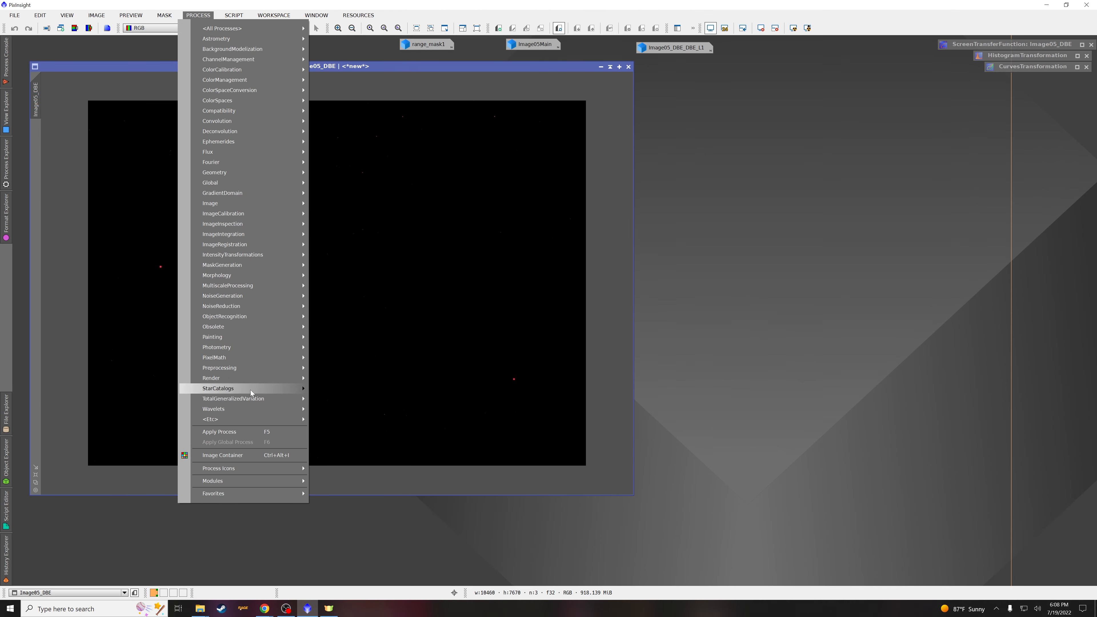
click(893, 183)
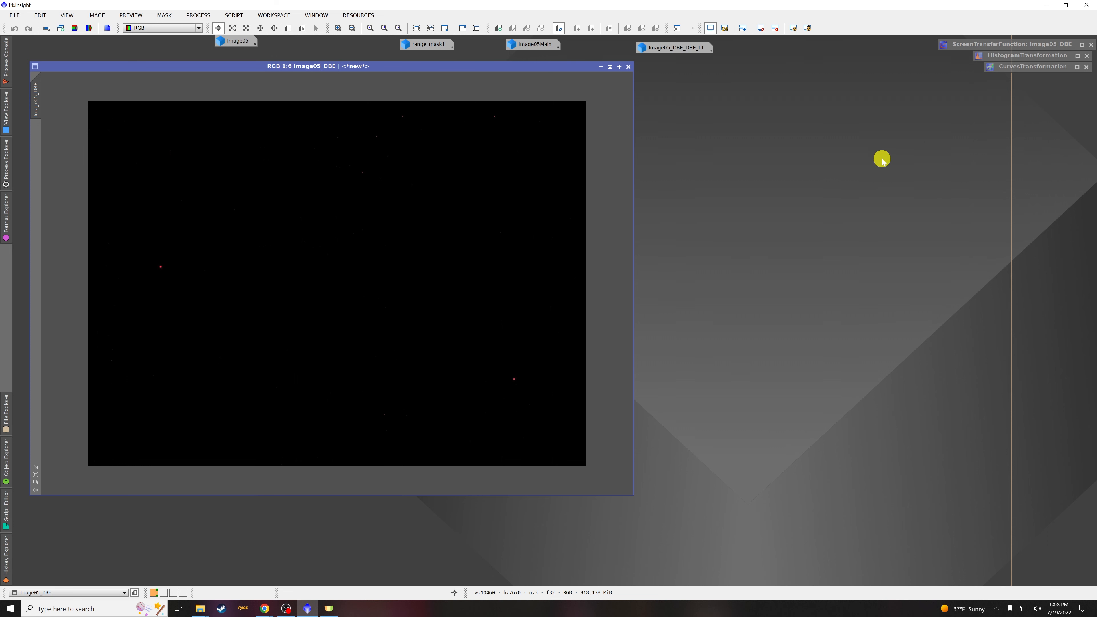
- Open ScreenTransferFunction and auto-stretch the display of Image05_DBE with the RGB channels linked
double_click(998, 43)
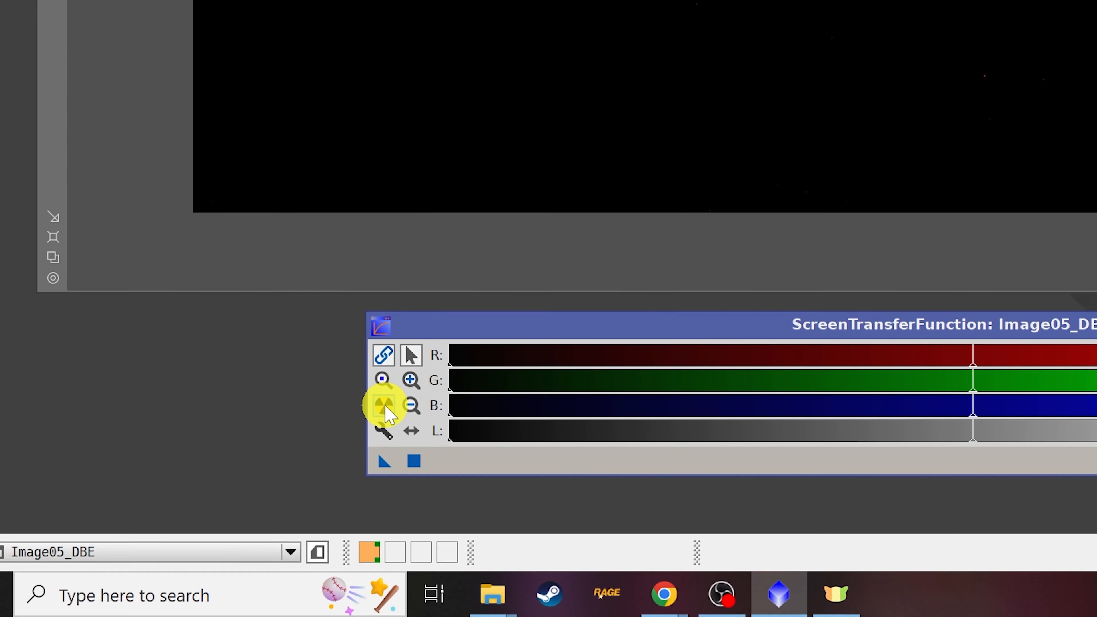
click(302, 455)
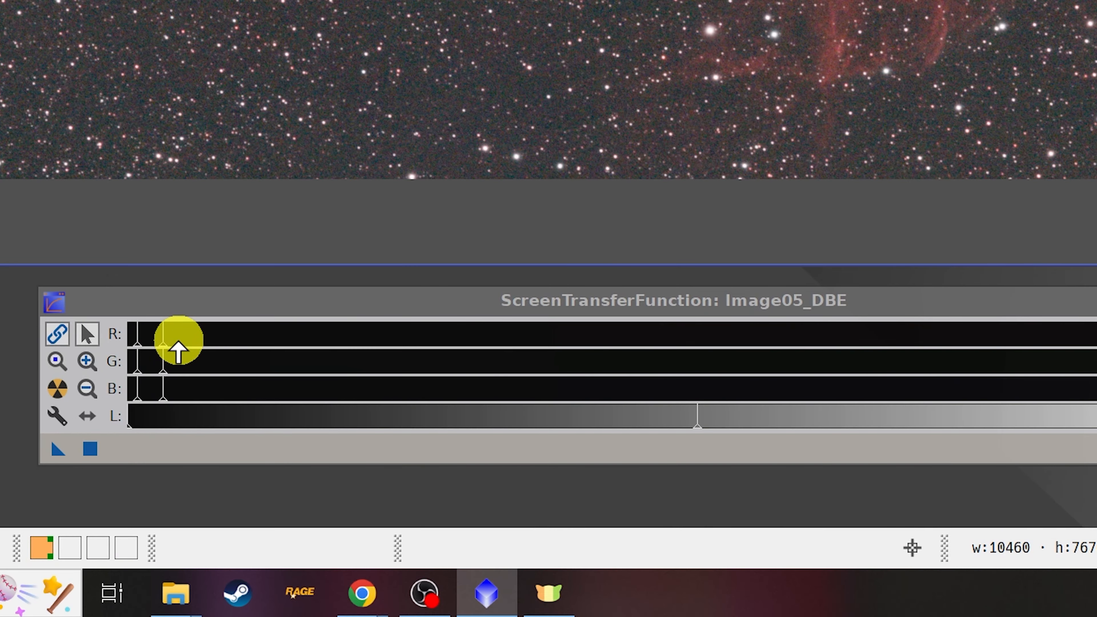
scroll(173, 339, up, 2)
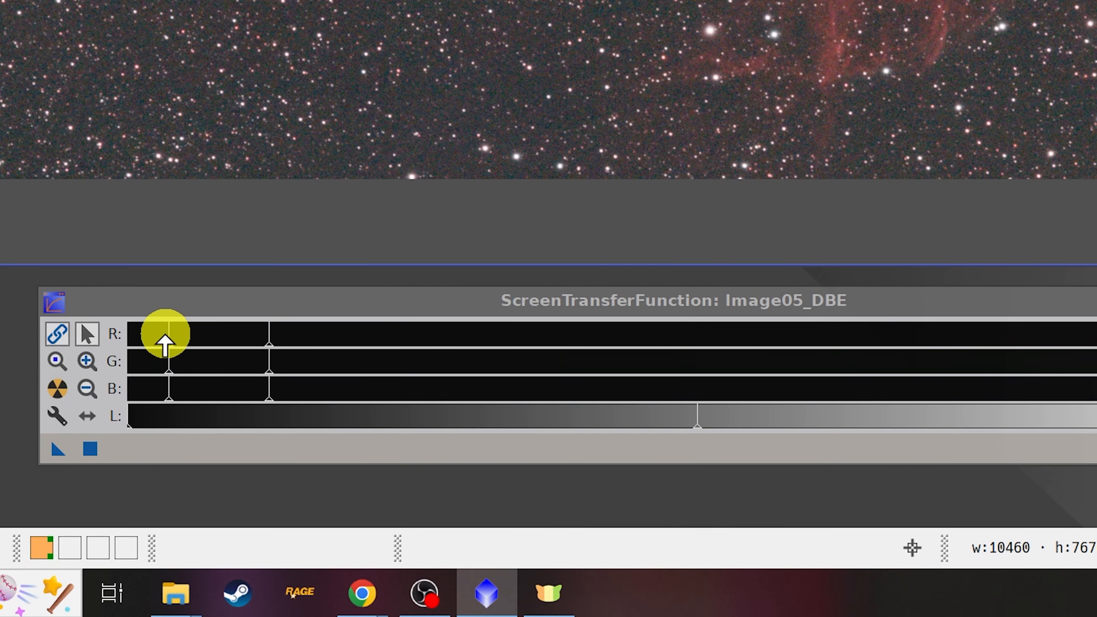
scroll(406, 335, down, 1)
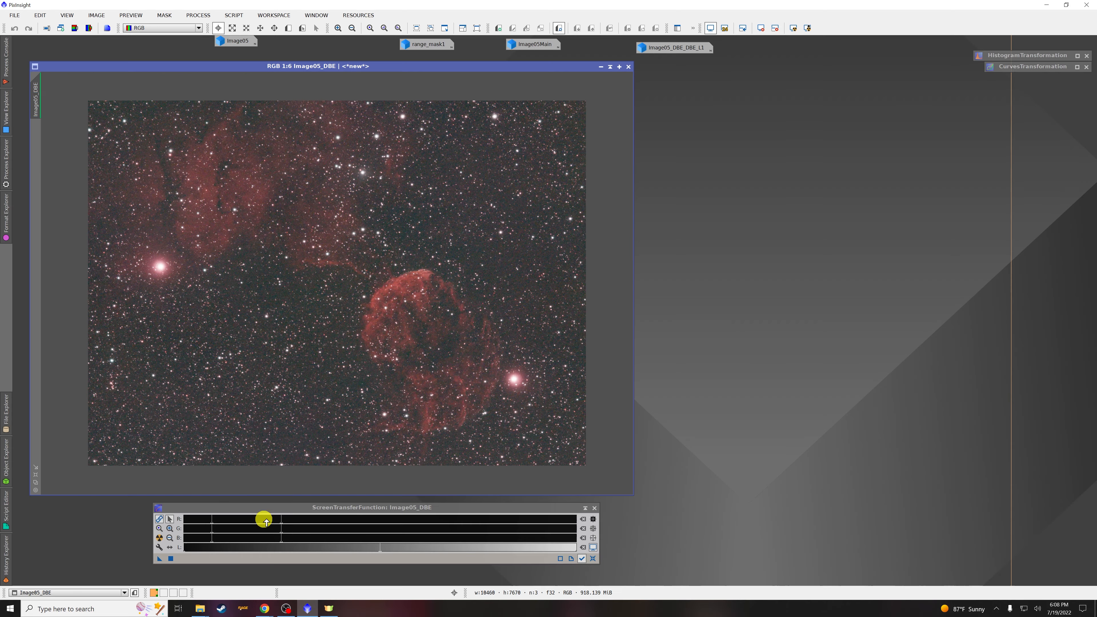
- Fine-tune the linked shadows and midtones of the screen stretch to darken the background of Image05_DBE
drag(281, 522, 322, 522)
drag(213, 524, 228, 523)
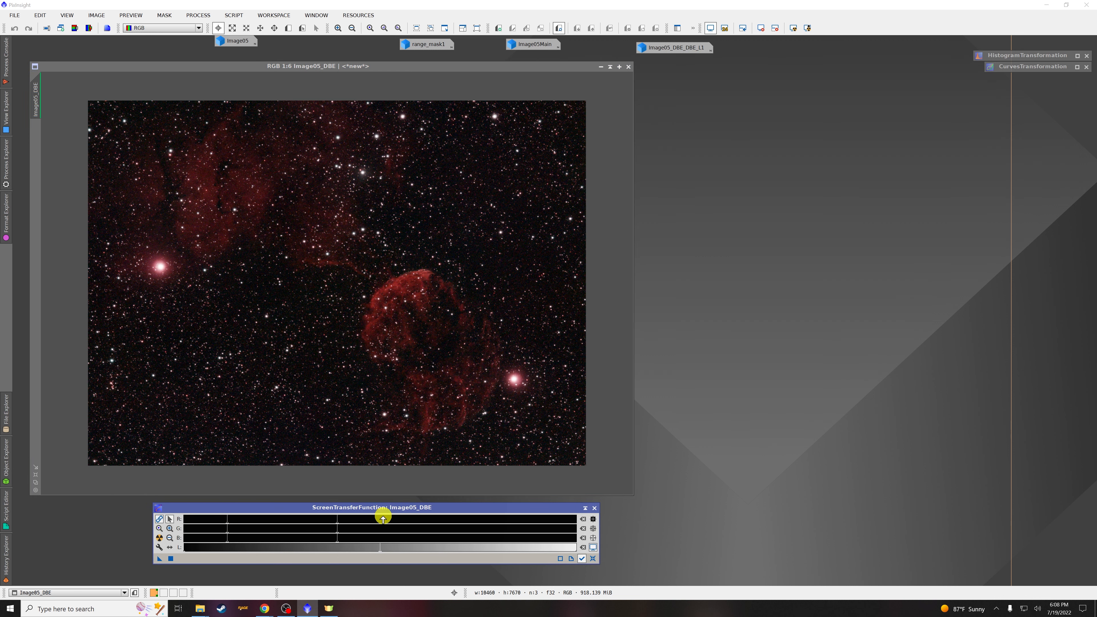
mouse_move(338, 521)
mouse_down()
mouse_move(289, 522)
mouse_move(325, 522)
mouse_up()
drag(228, 522, 223, 522)
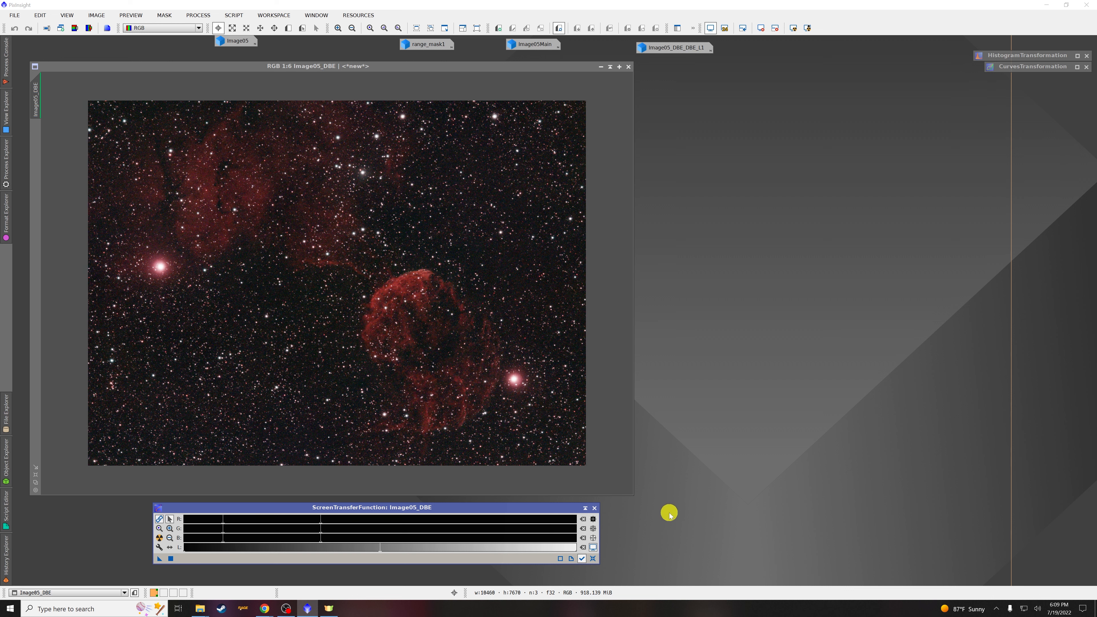
- Open HistogramTransformation beside the image and reset it to its default values
double_click(996, 60)
drag(621, 54, 755, 98)
click(842, 371)
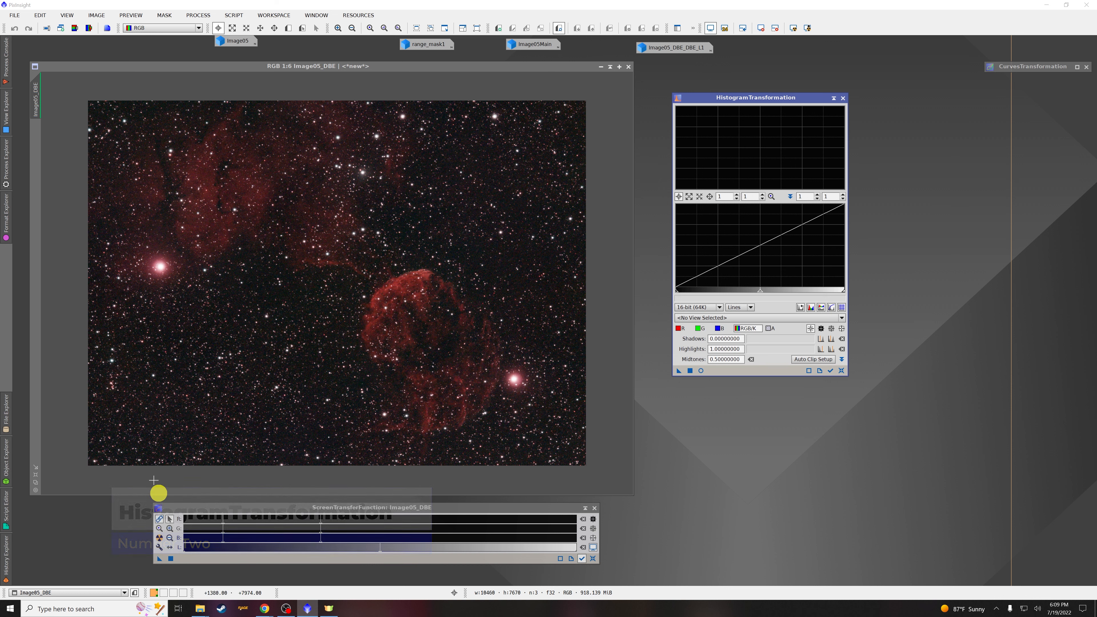
- Transfer the adjusted screen stretch to HistogramTransformation, try it over the image, and reset both processes
drag(158, 560, 722, 372)
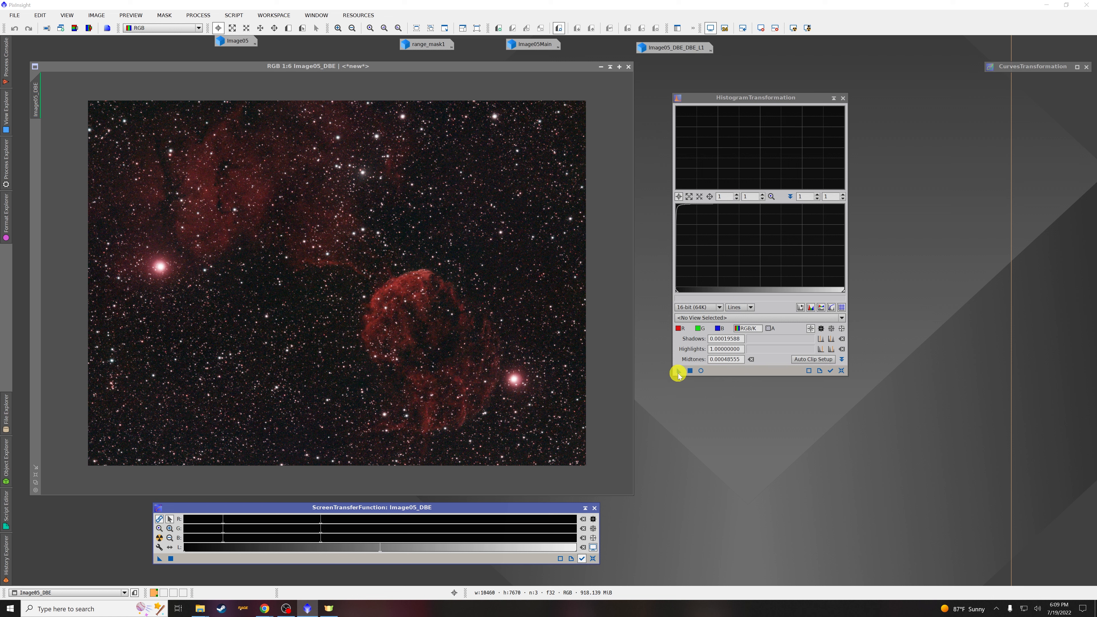
drag(678, 374, 439, 307)
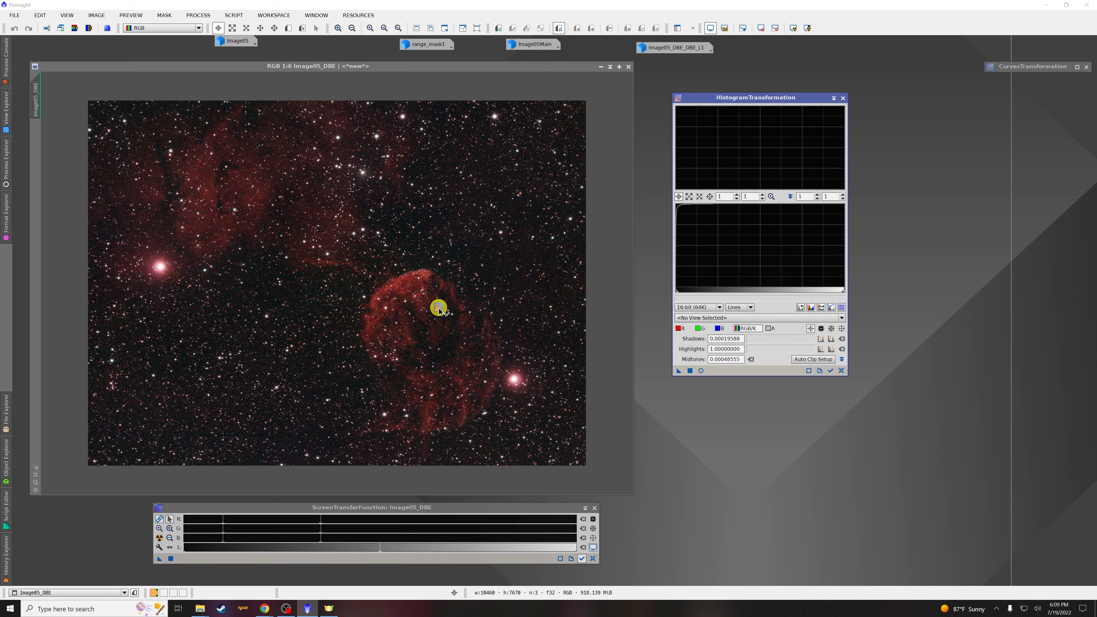
drag(441, 307, 682, 372)
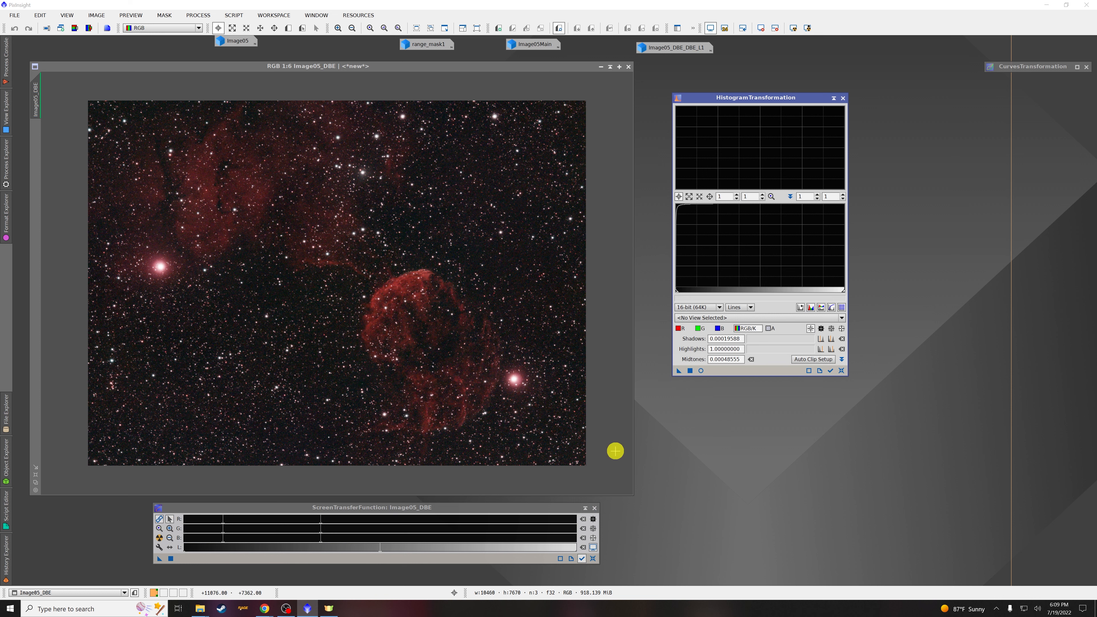
click(593, 558)
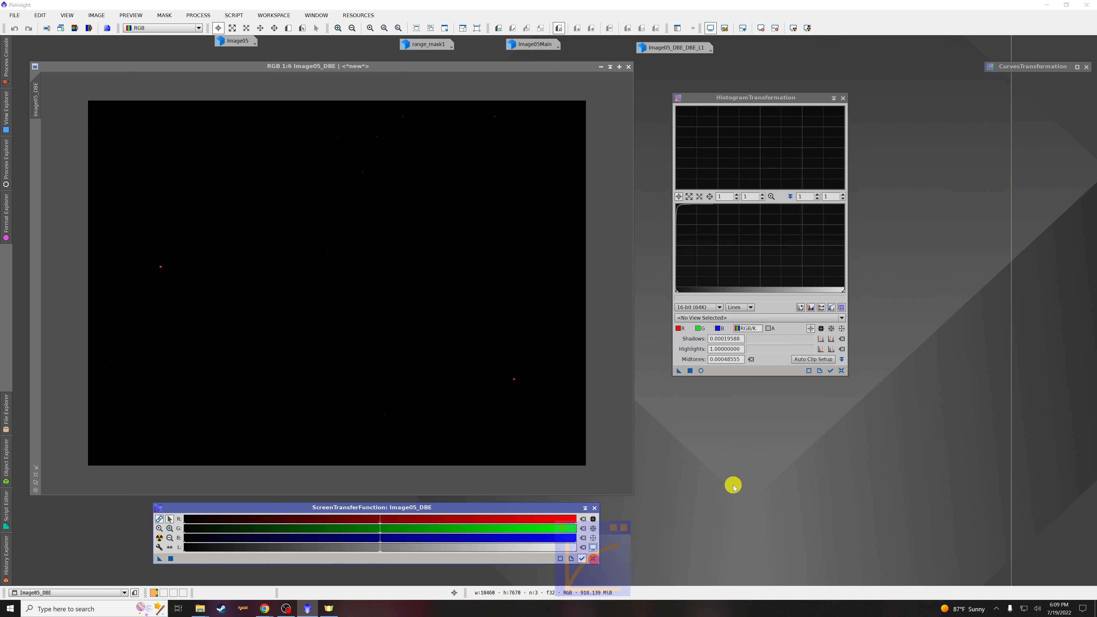
click(843, 371)
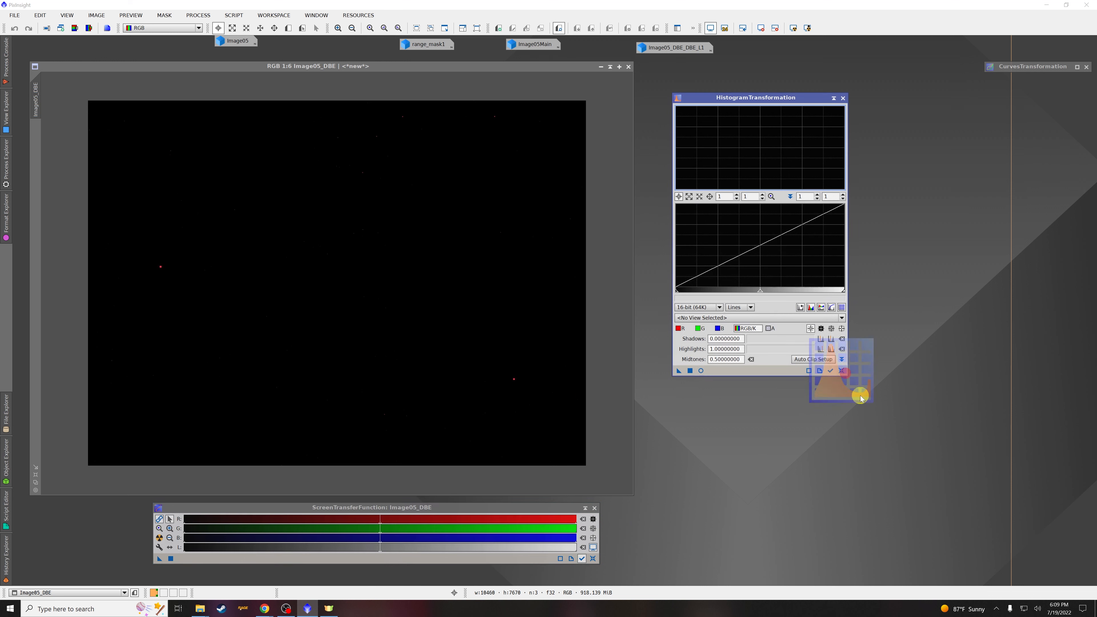
- Select Image05_DBE as the histogram view and start the real-time preview
click(821, 320)
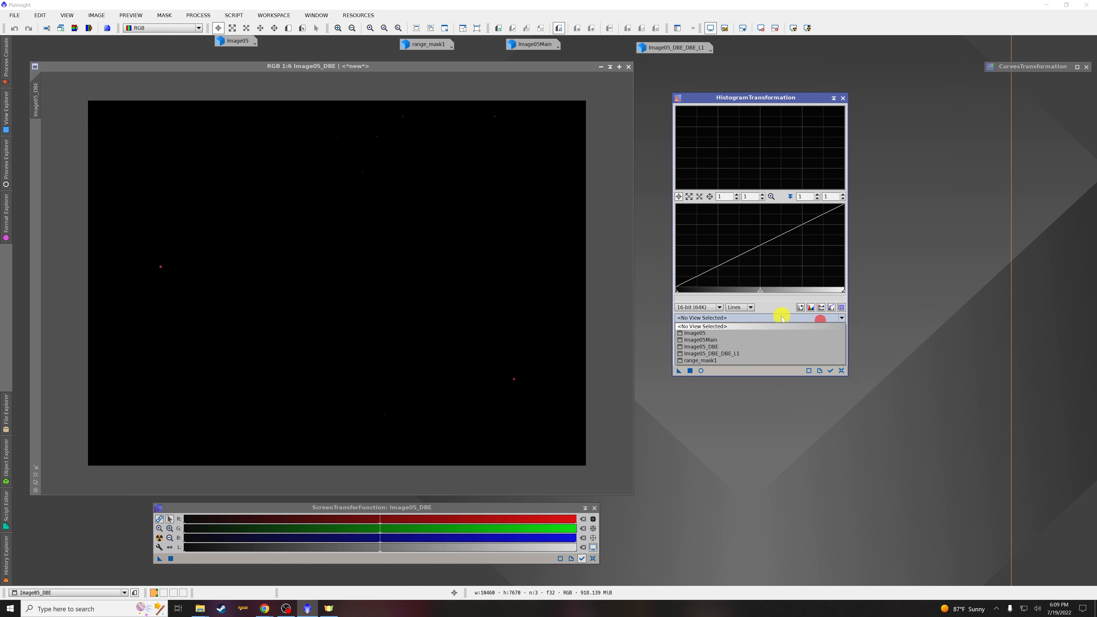
click(741, 348)
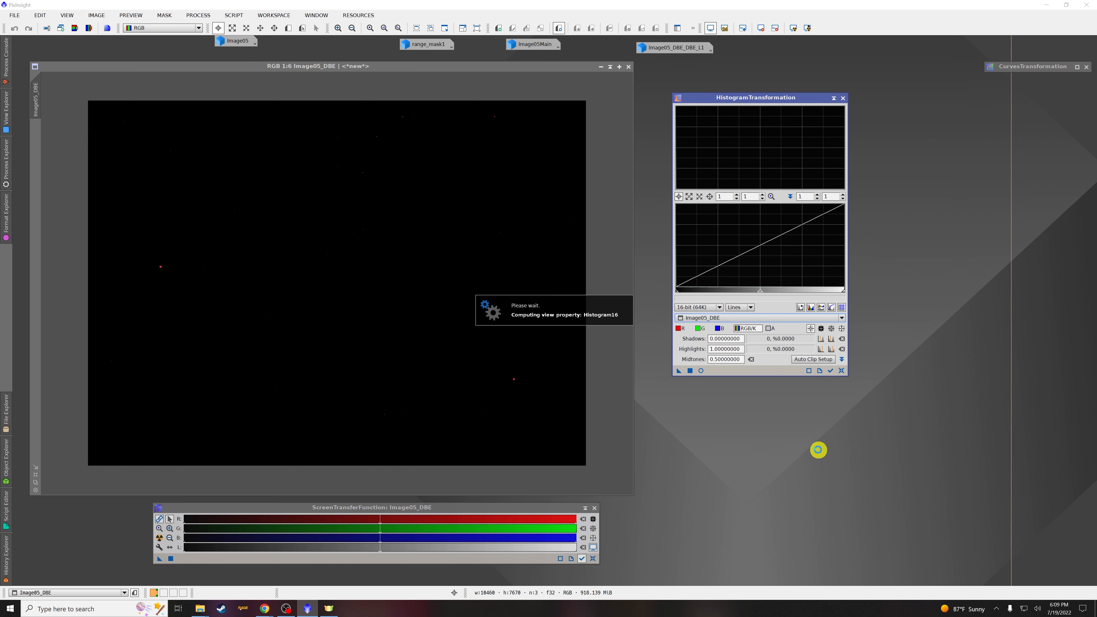
click(702, 370)
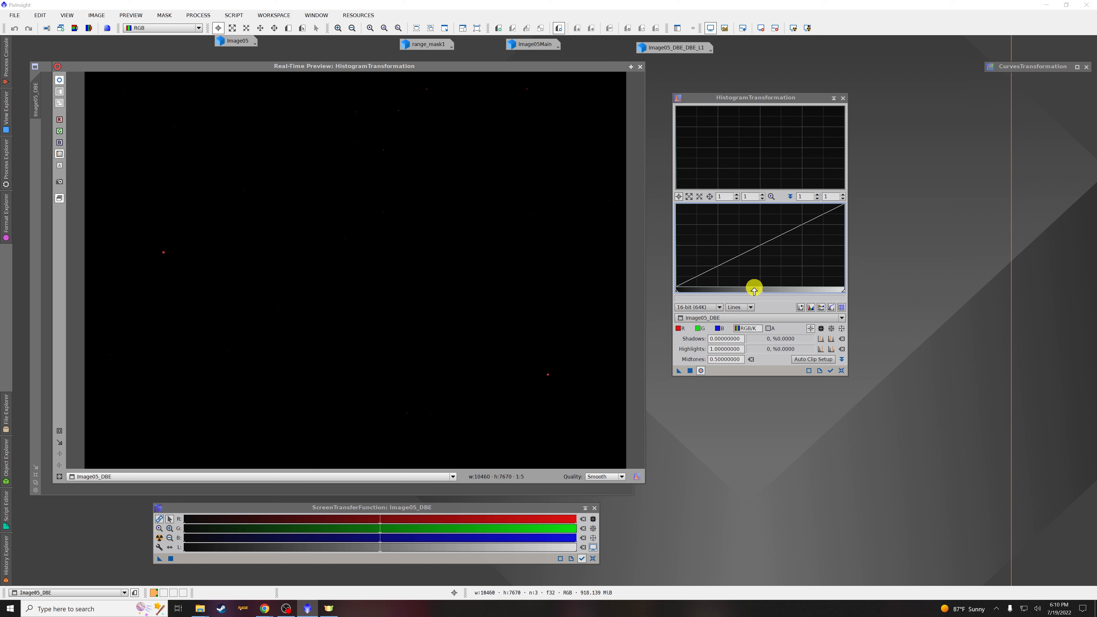
- Apply two successive histogram stretches to Image05_DBE with midtones 0.03722504 and 0.04568528, resetting the settings in between
drag(759, 291, 683, 290)
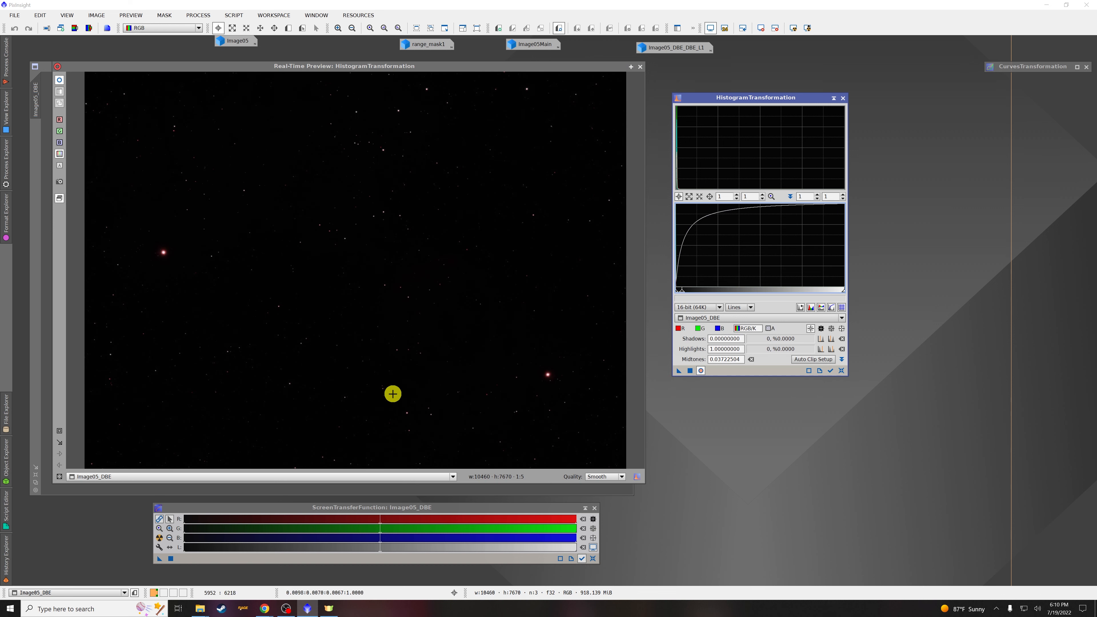
click(690, 371)
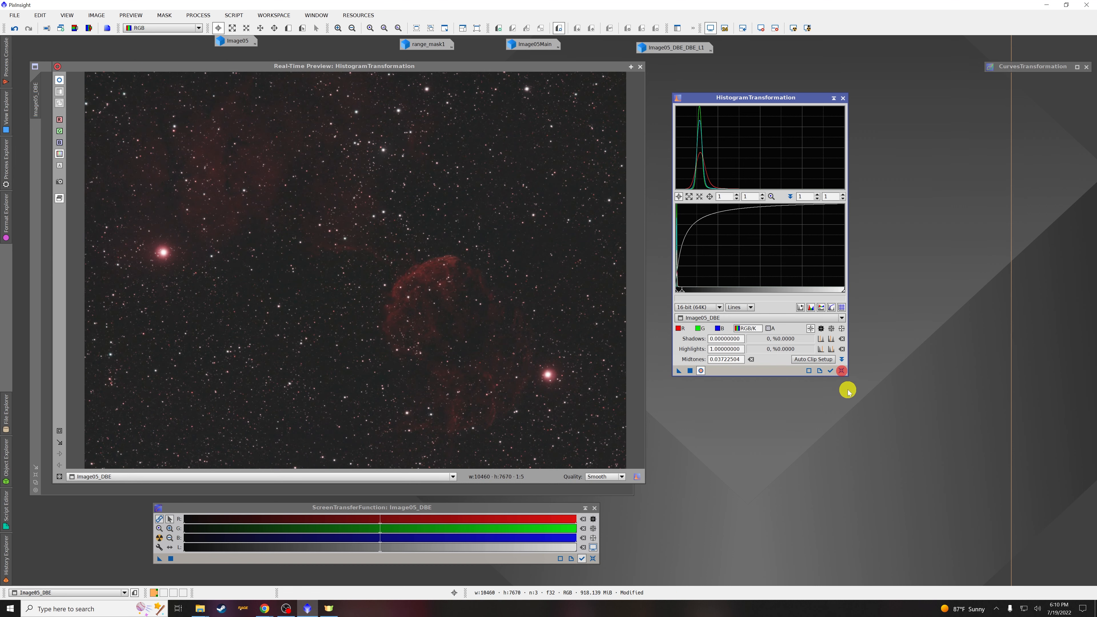
click(841, 371)
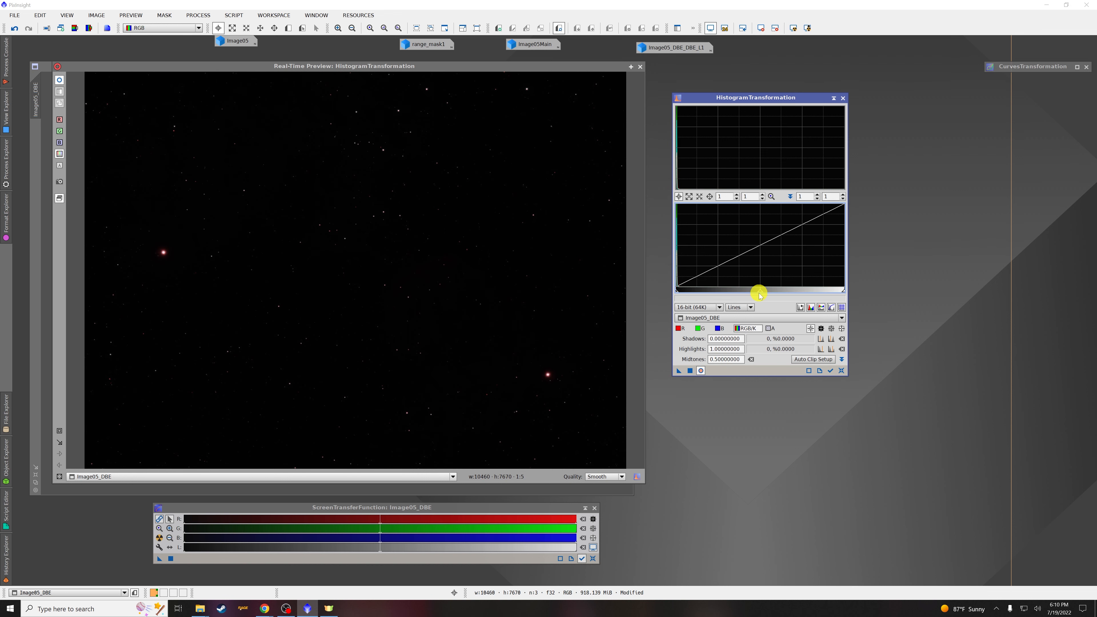
drag(761, 292, 683, 290)
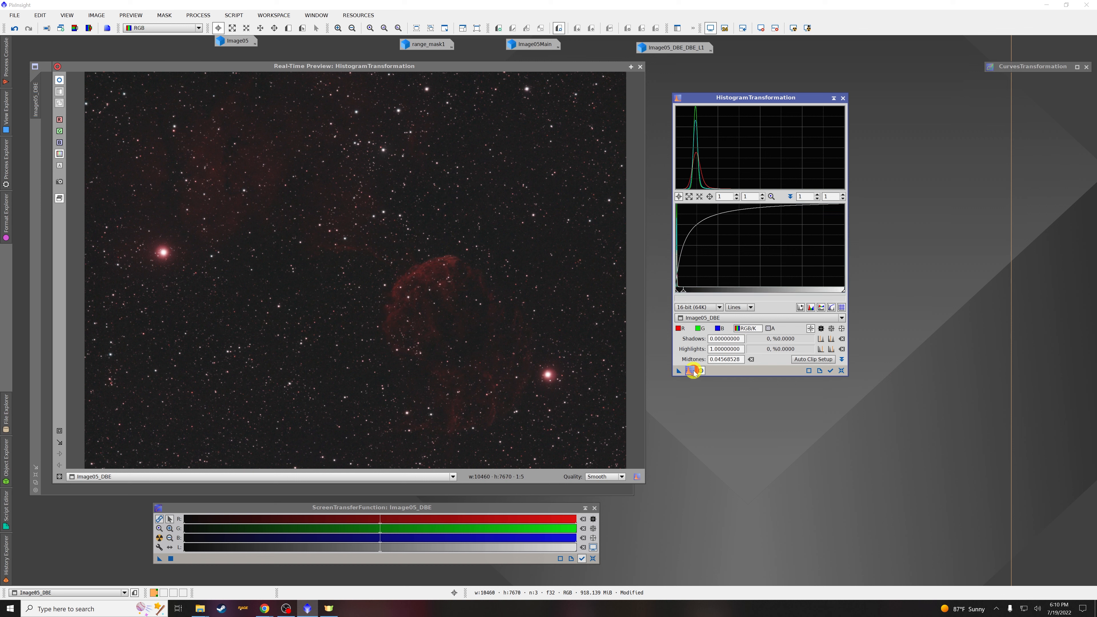
click(692, 371)
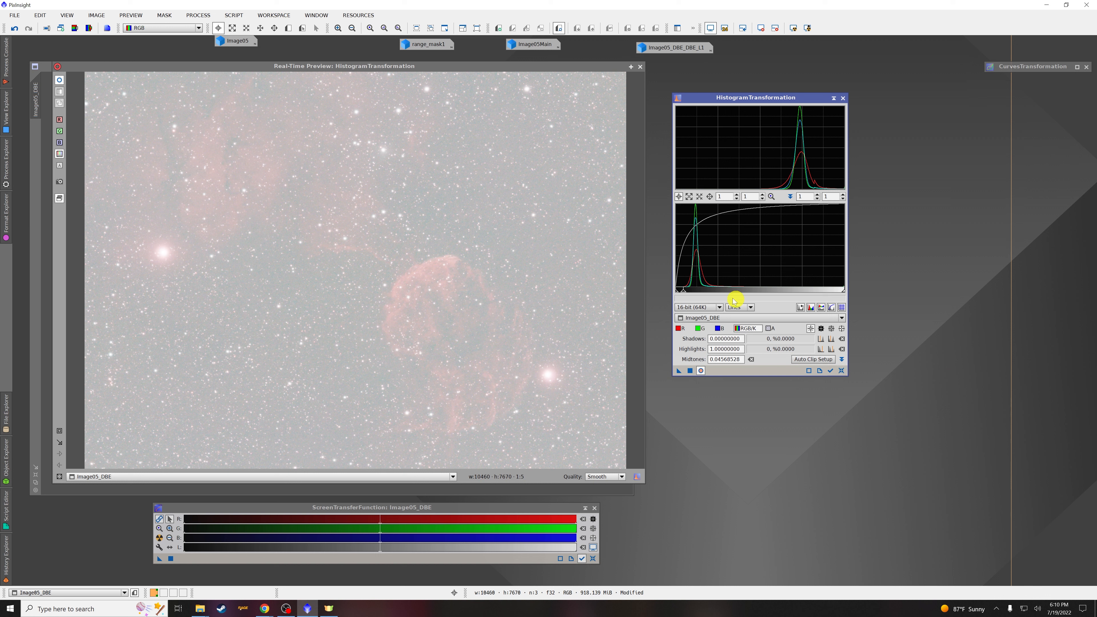
- Set the histogram shadows to 0.04399323 just before the peak and raise the midtones to darken the previewed background
drag(683, 290, 721, 291)
drag(676, 291, 724, 291)
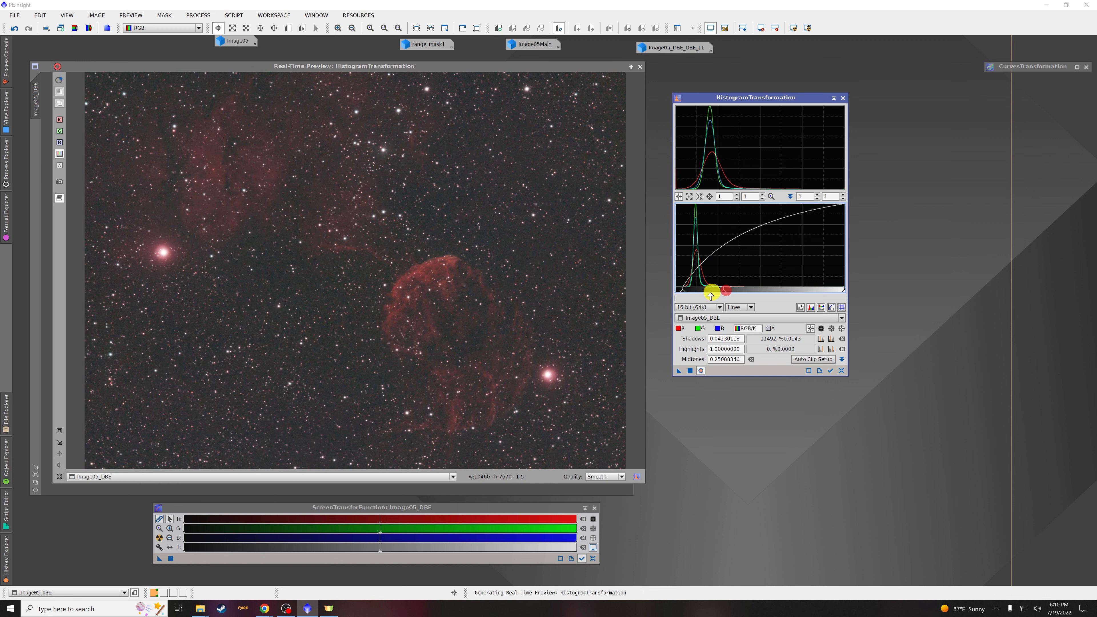
drag(683, 290, 688, 292)
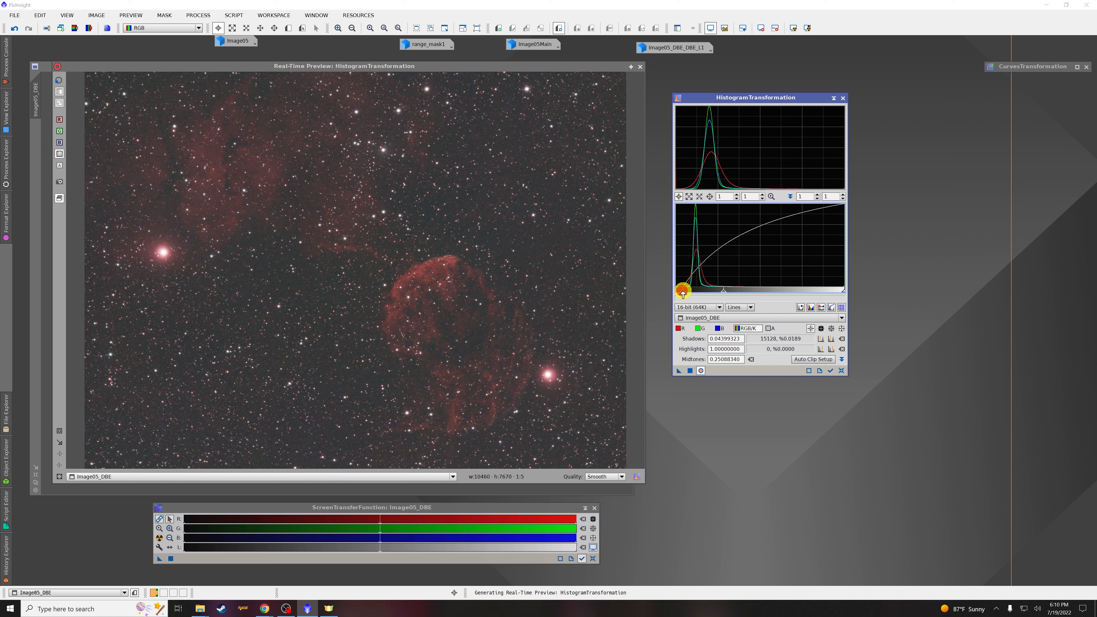
mouse_move(843, 291)
mouse_down()
mouse_move(799, 292)
mouse_move(862, 289)
mouse_up()
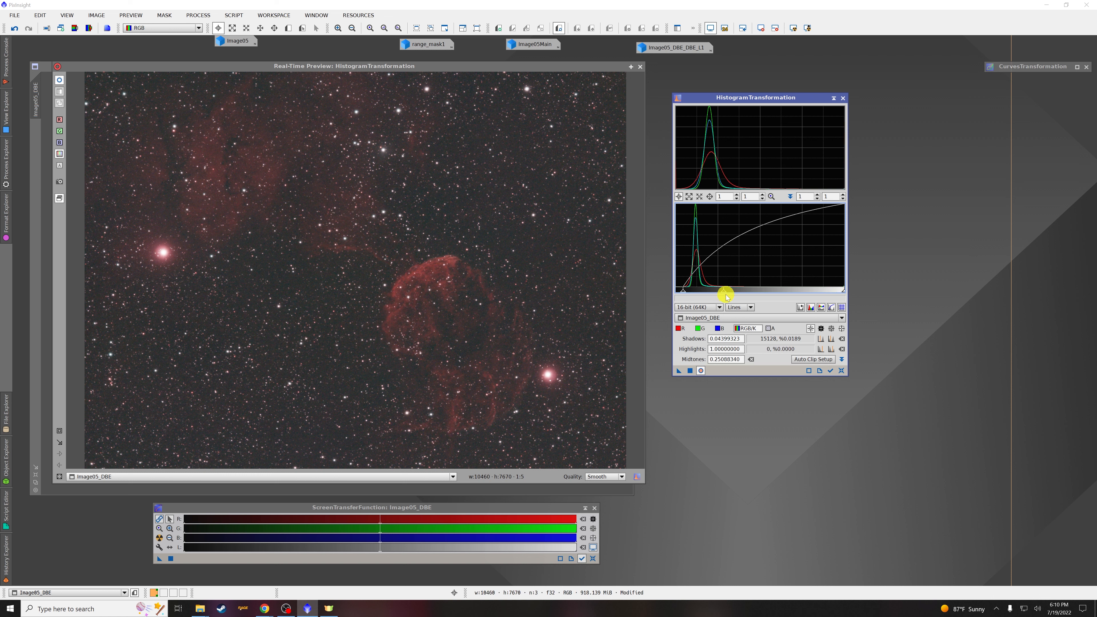
mouse_move(724, 294)
mouse_down()
mouse_move(743, 294)
mouse_move(733, 294)
mouse_up()
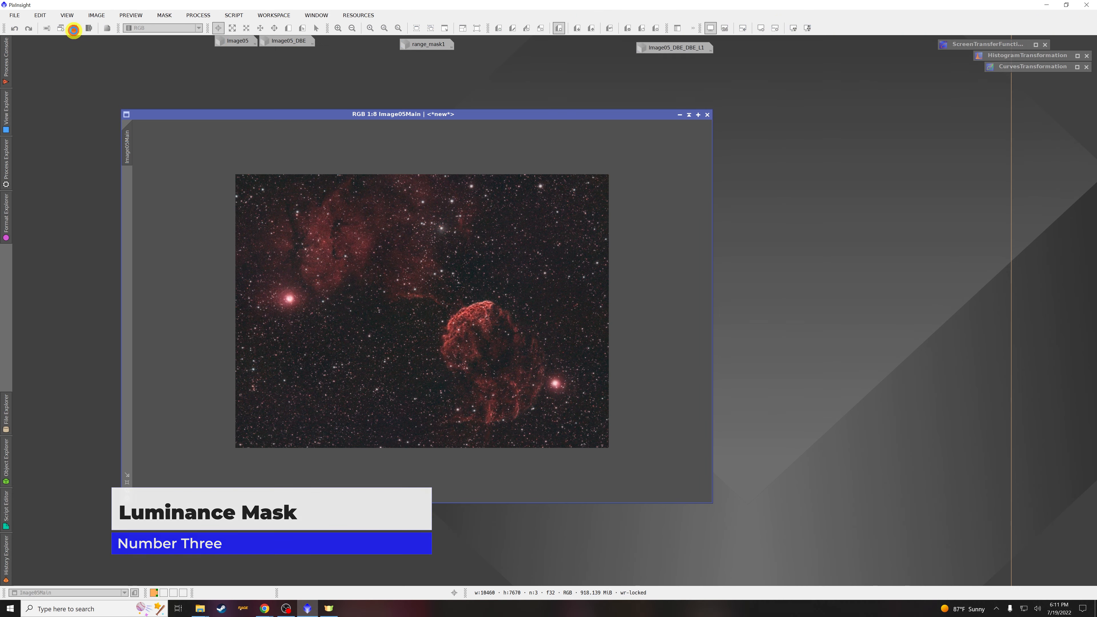
- Extract the luminance of Image05Main as a grayscale image and move it clear of the original's view tab
click(215, 85)
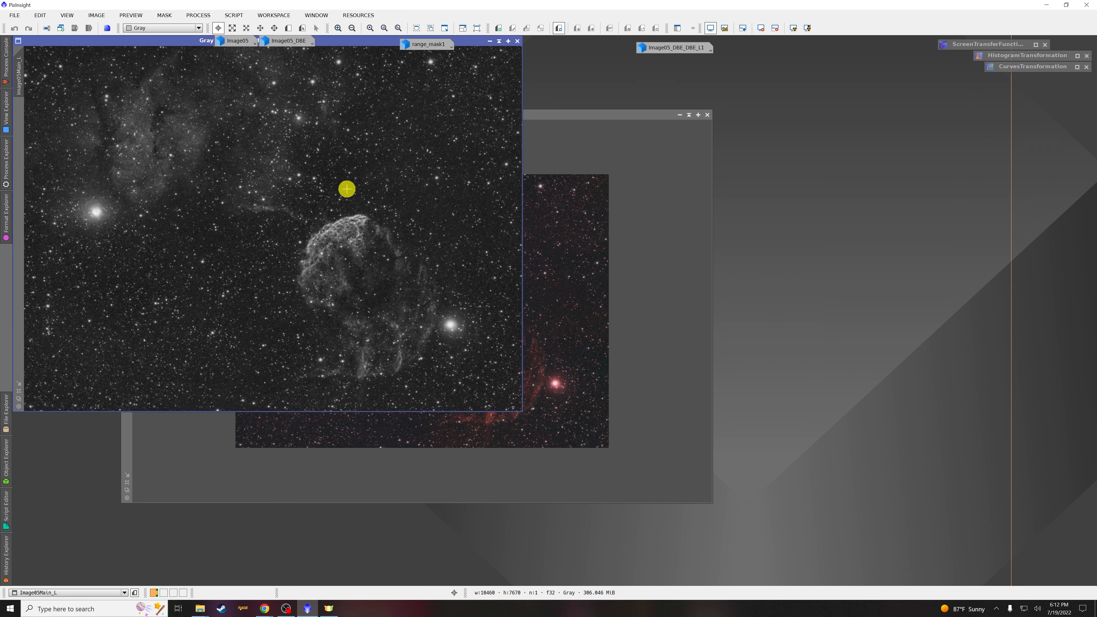
drag(358, 40, 565, 113)
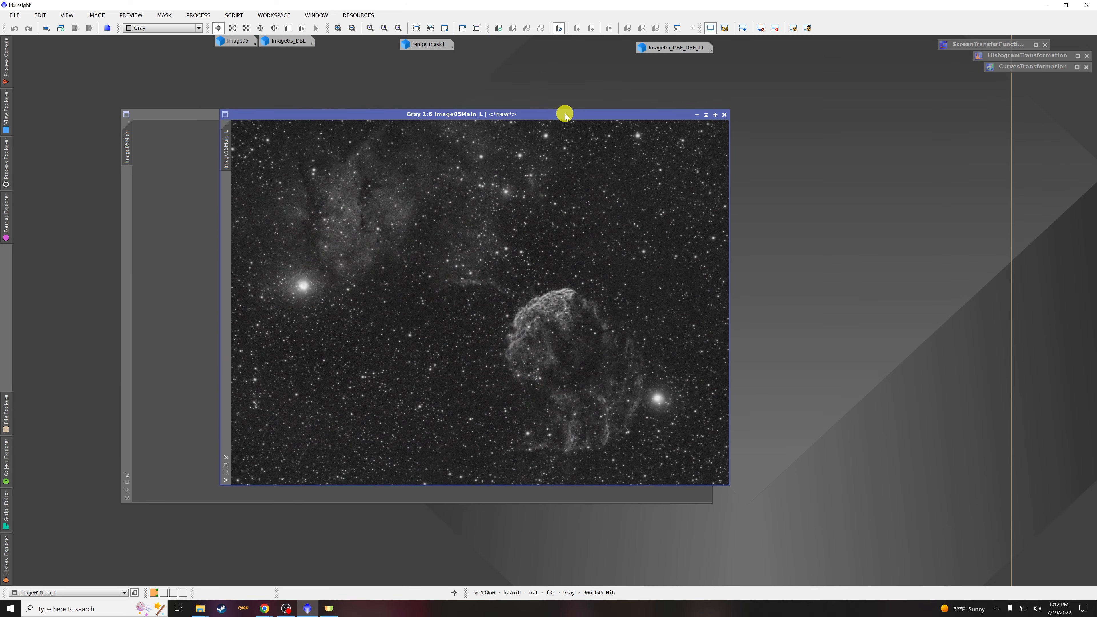
drag(353, 110, 500, 135)
- Apply Image05Main_L as a mask to Image05Main and park the mask image as an icon above it
drag(380, 186, 126, 206)
drag(653, 328, 597, 51)
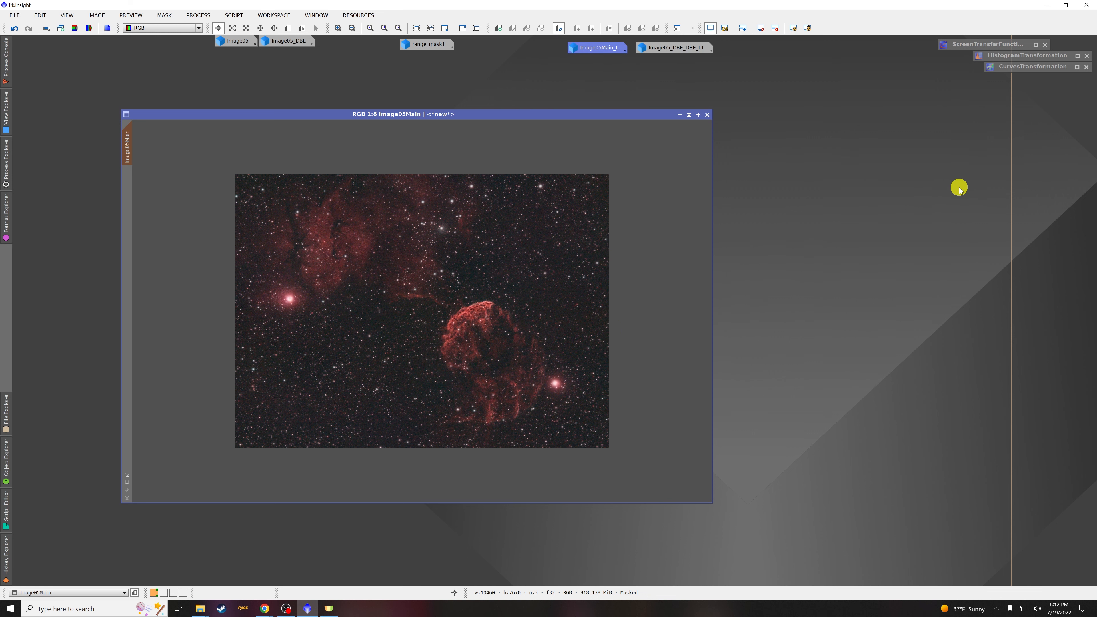
- Show the luminance mask on Image05Main, invert it, and bring up the mask commands
key(ctrl+k)
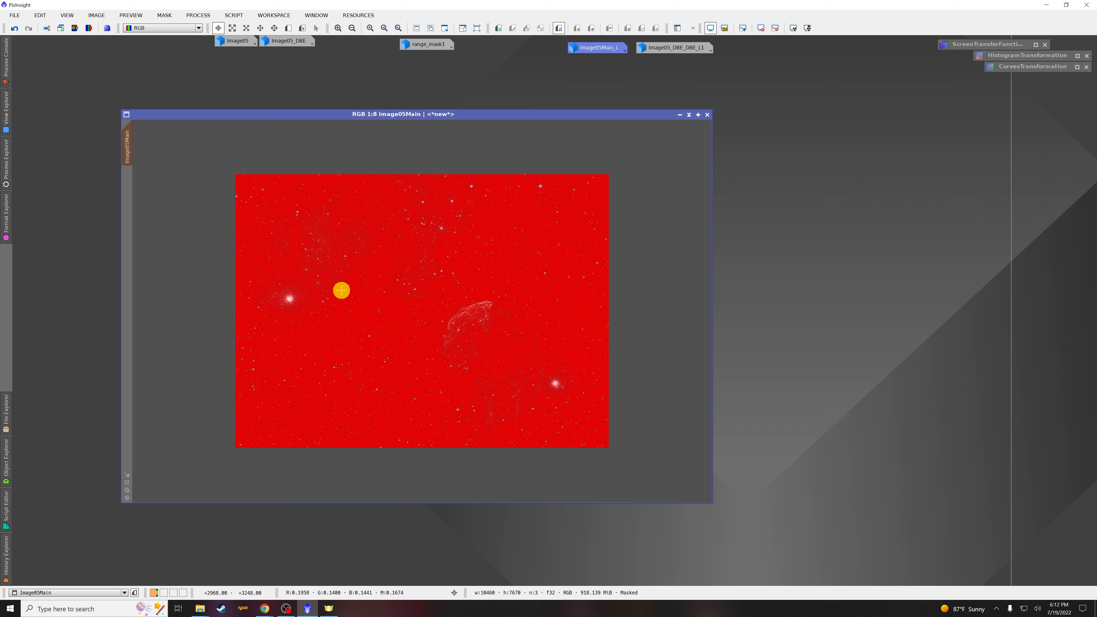
key(ctrl+i)
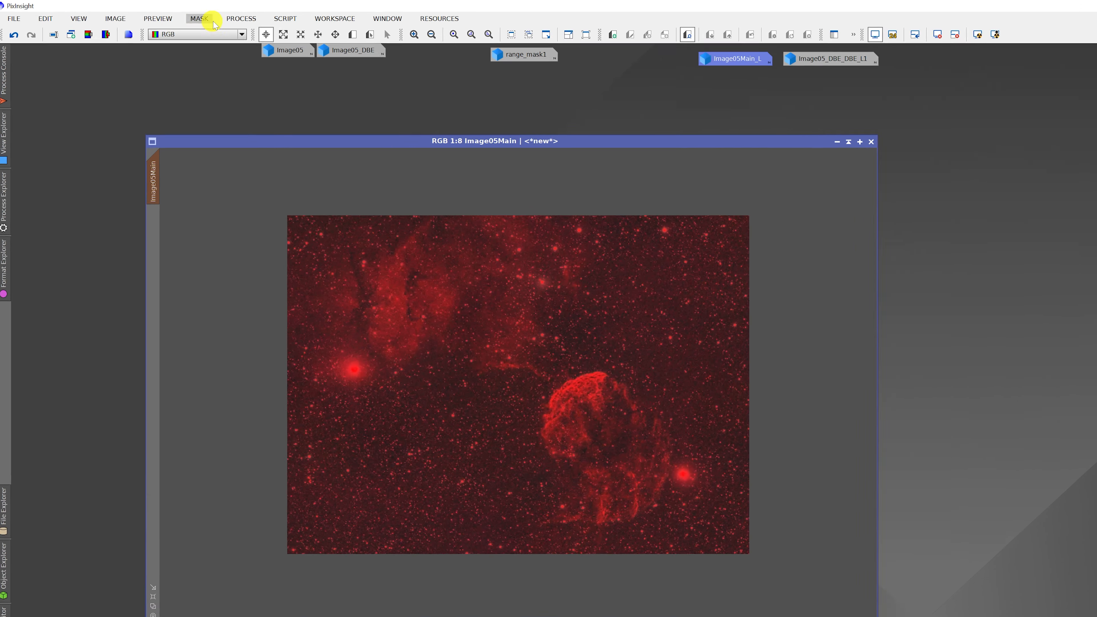
click(164, 16)
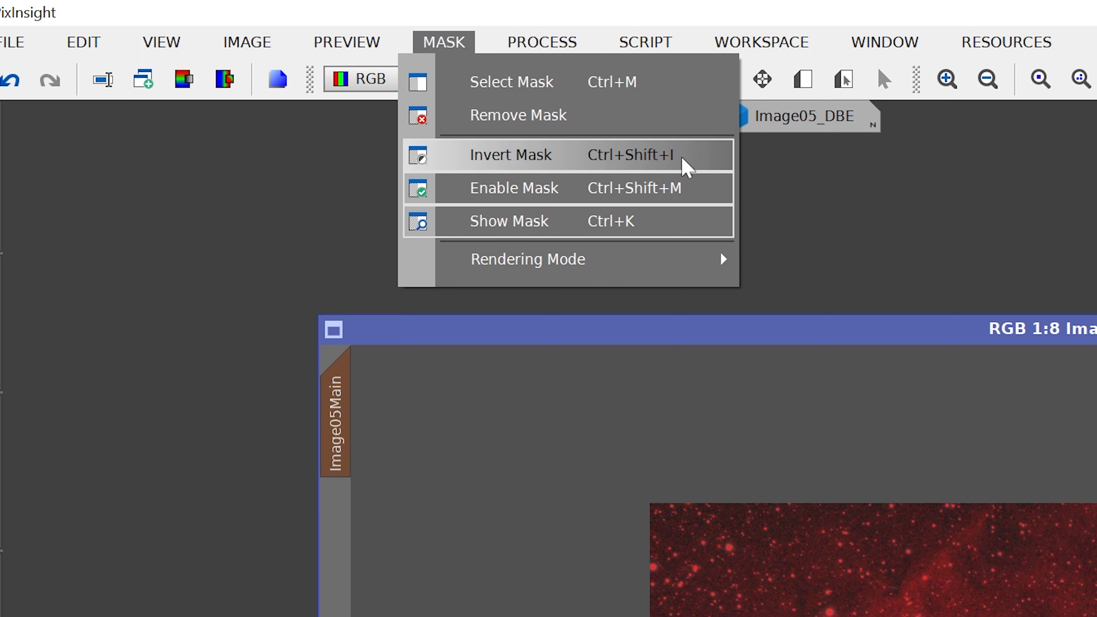
- Apply Image05Main_L as a mask to Image05Main, park the mask image as an icon again, and hide the mask overlay
click(574, 226)
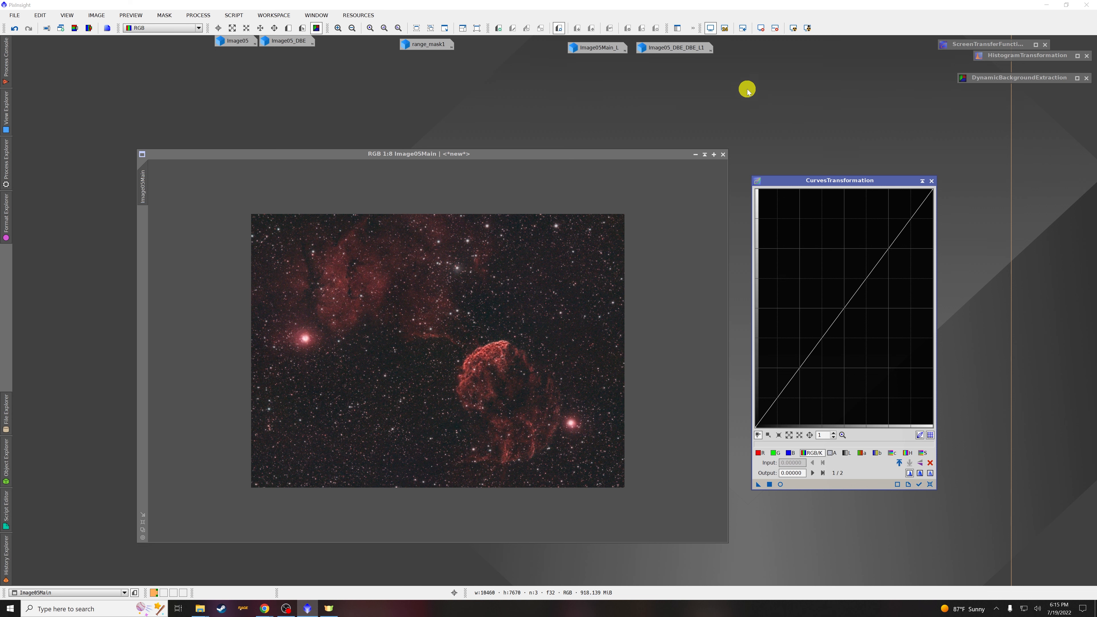
double_click(595, 51)
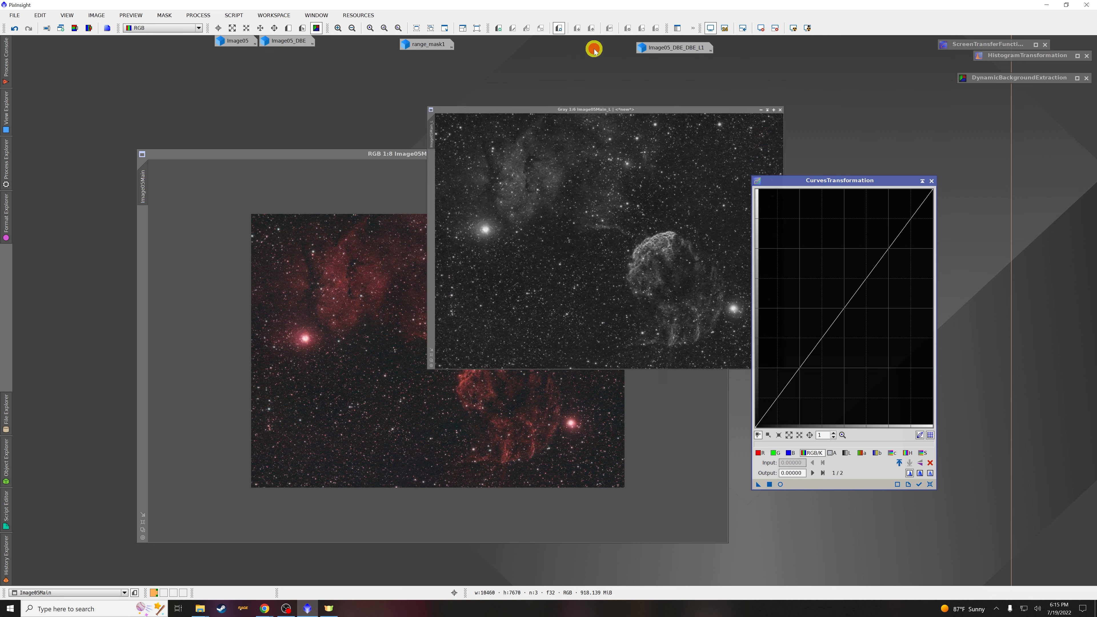
drag(373, 167, 142, 234)
click(844, 139)
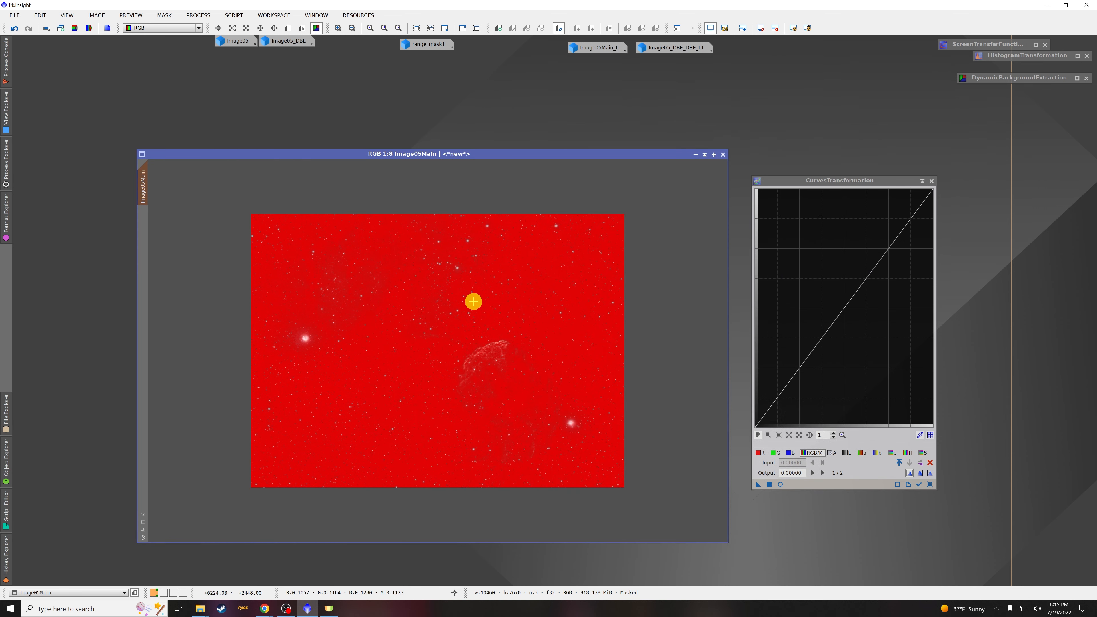
key(ctrl+k)
- With the curves real-time preview on, add a saturation point at input 0.48957, output 0.50957 and an RGB/K point at 0.50401, 0.50359
click(780, 484)
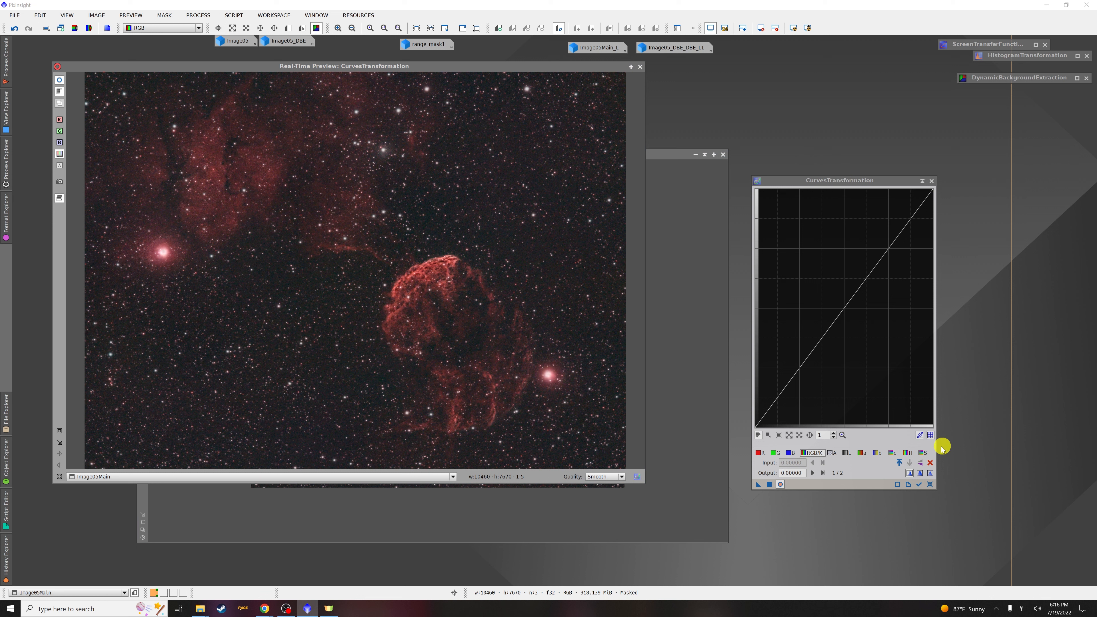
click(922, 454)
mouse_move(843, 309)
mouse_down()
mouse_move(806, 272)
mouse_move(877, 367)
mouse_move(789, 245)
mouse_move(842, 306)
mouse_up()
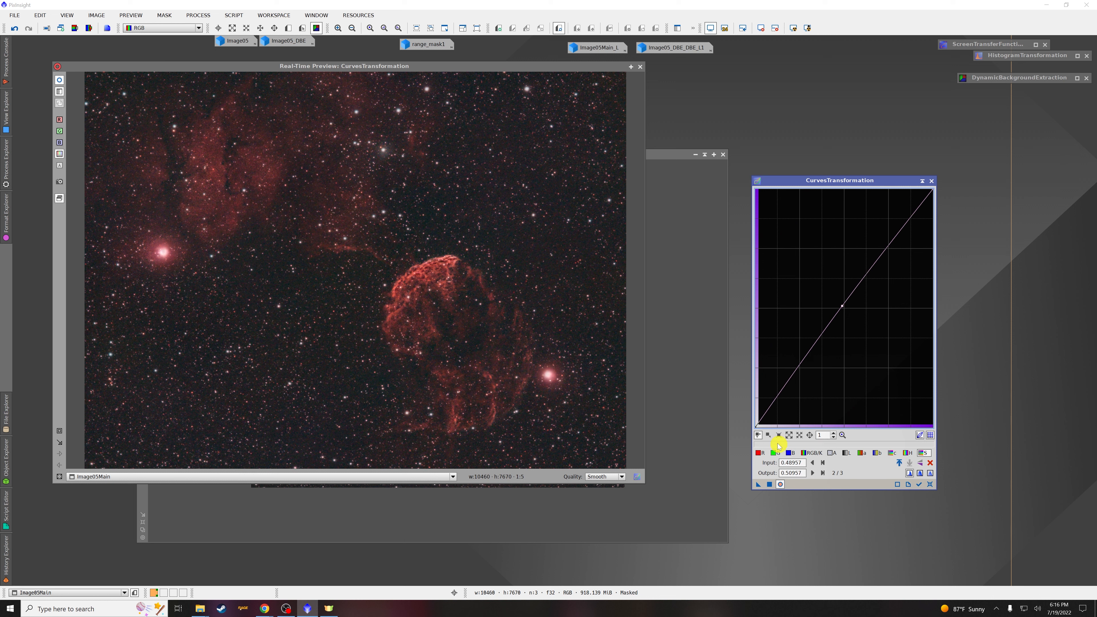
click(812, 453)
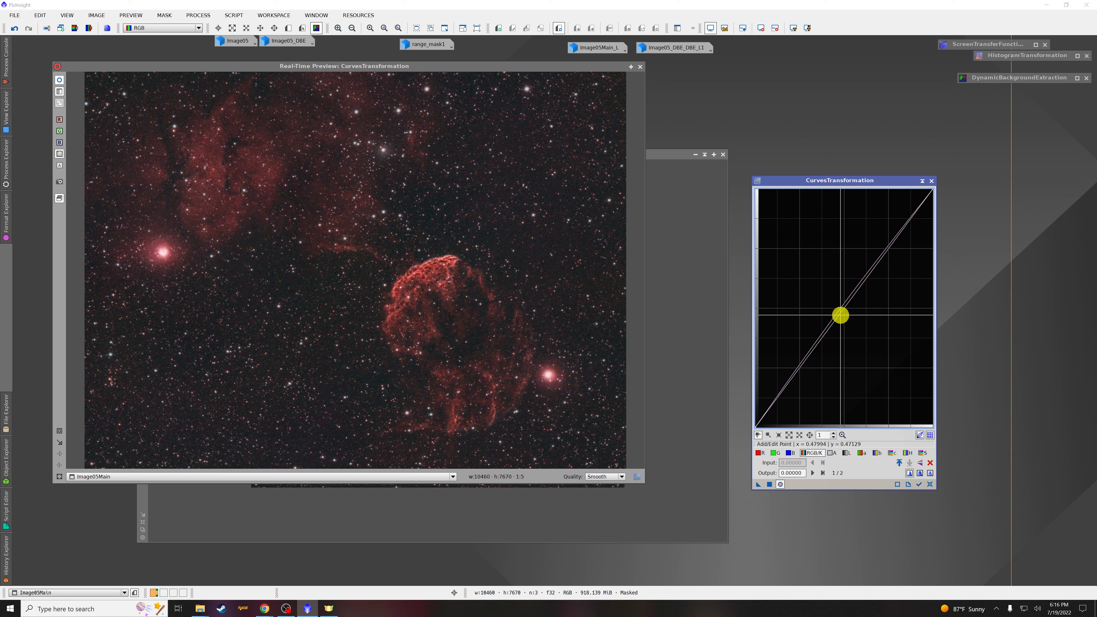
mouse_move(845, 309)
mouse_down()
mouse_move(789, 230)
mouse_move(883, 336)
mouse_move(845, 307)
mouse_up()
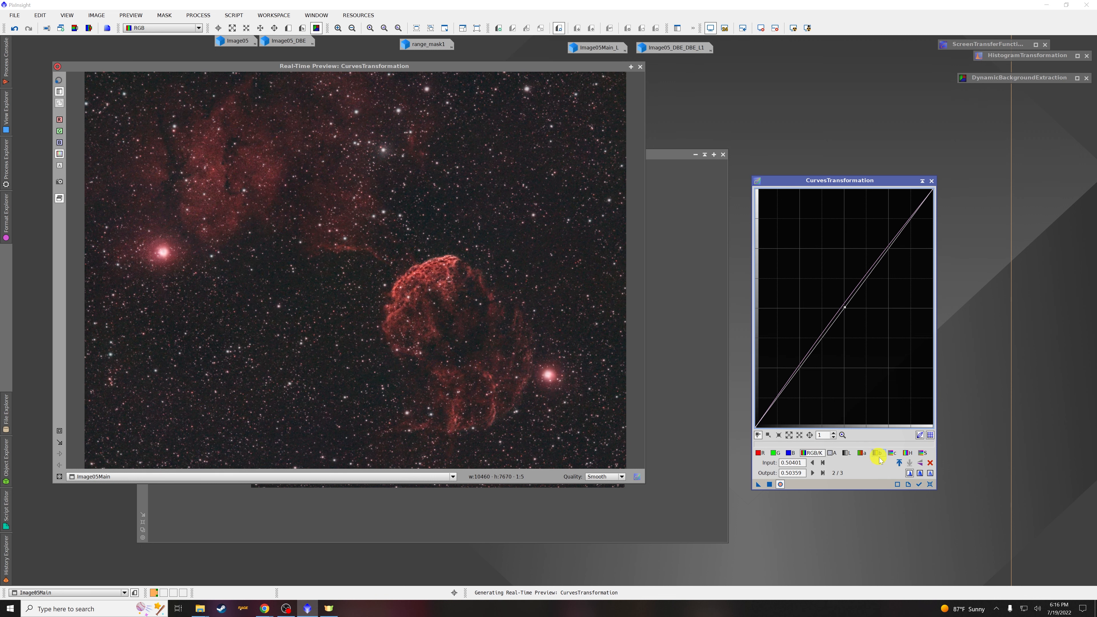
- Raise the midtones of the c* curve to input 0.48475, output 0.55861 and of the b* curve to input 0.45104, output 0.57057
click(893, 453)
mouse_move(846, 309)
mouse_down()
mouse_move(824, 277)
mouse_move(857, 321)
mouse_move(822, 287)
mouse_move(838, 295)
mouse_up()
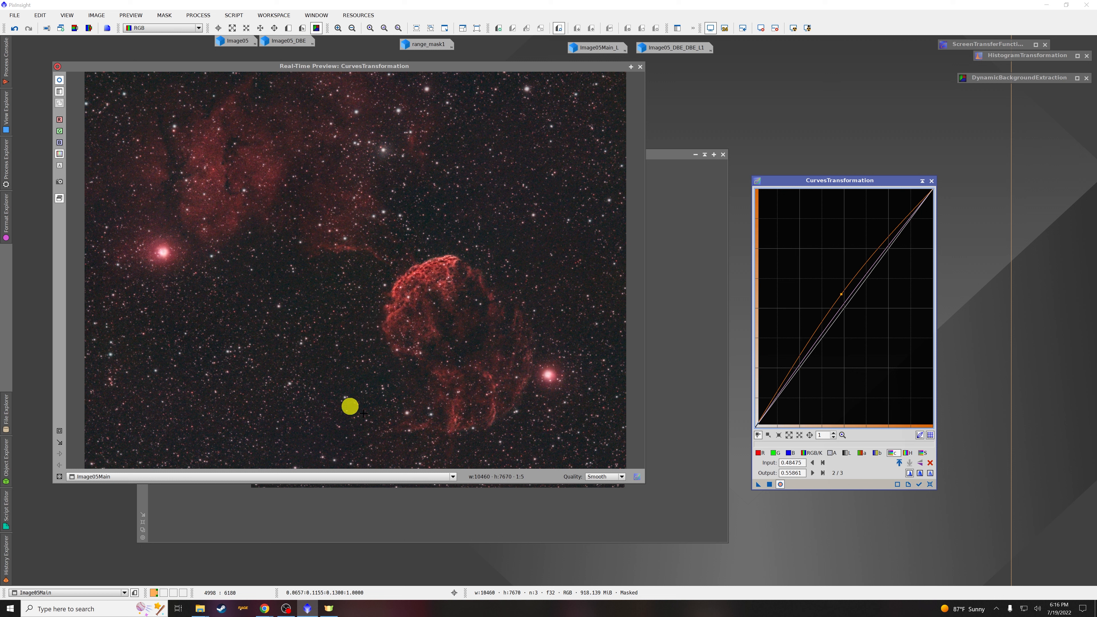
click(877, 453)
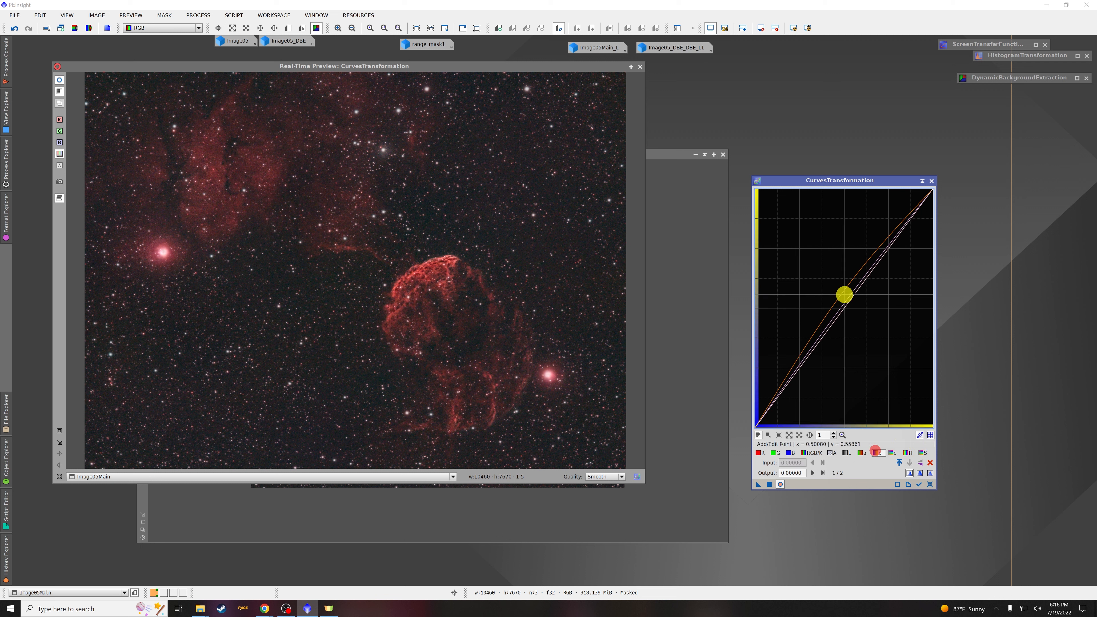
mouse_move(846, 306)
mouse_down()
mouse_move(821, 273)
mouse_move(878, 332)
mouse_move(835, 292)
mouse_up()
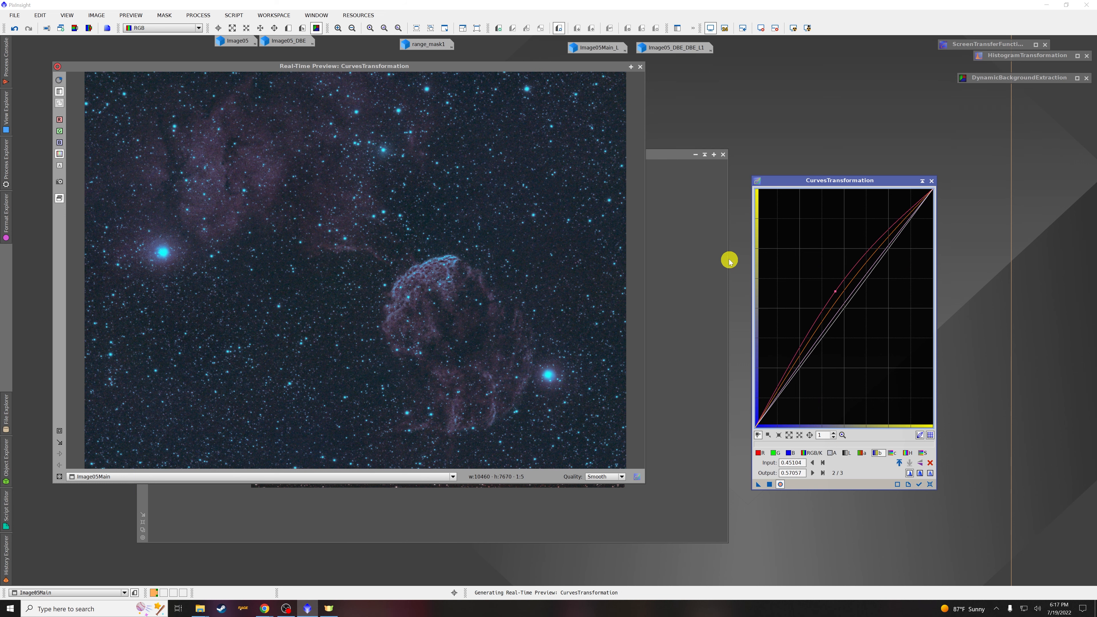